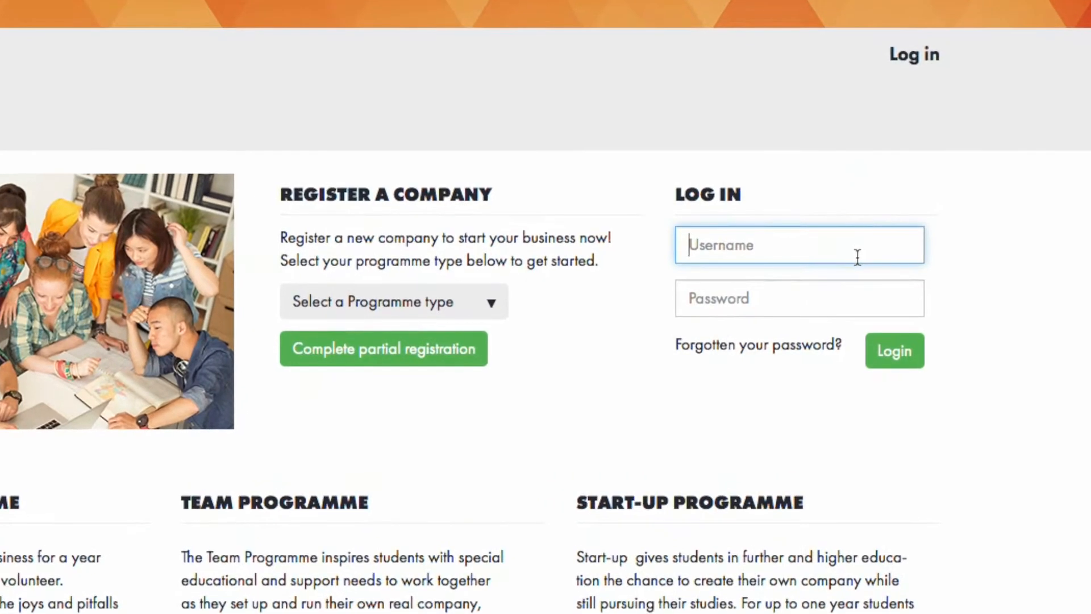
# Log in to the Young Enterprise site with the account username and password
pyautogui.press('Tab')
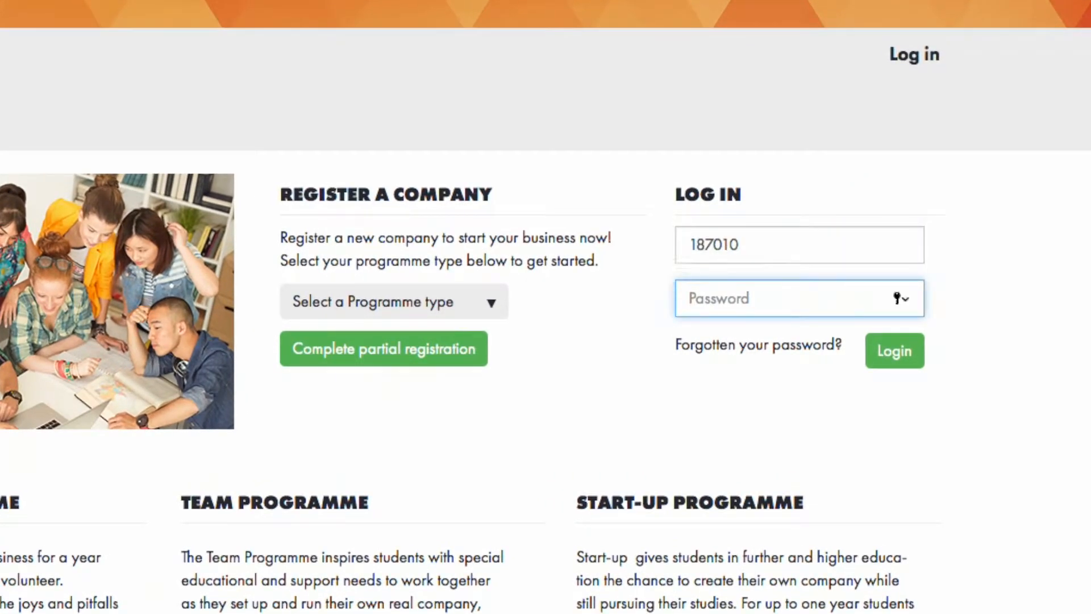
pyautogui.write('*******')
pyautogui.click(909, 358)
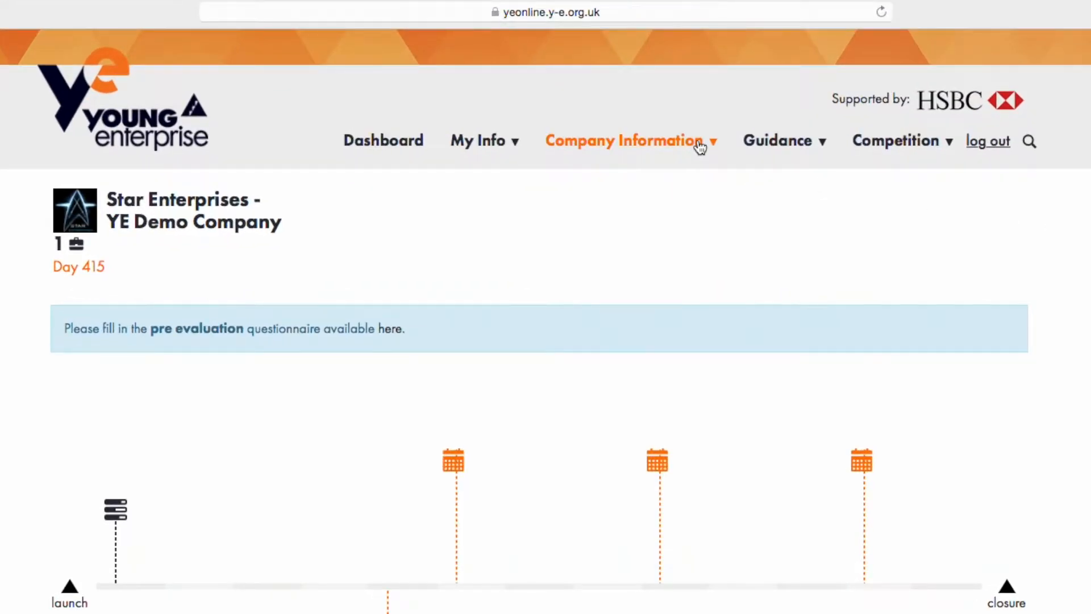
# Open the Receipts page of the Company Accounts
pyautogui.click(700, 147)
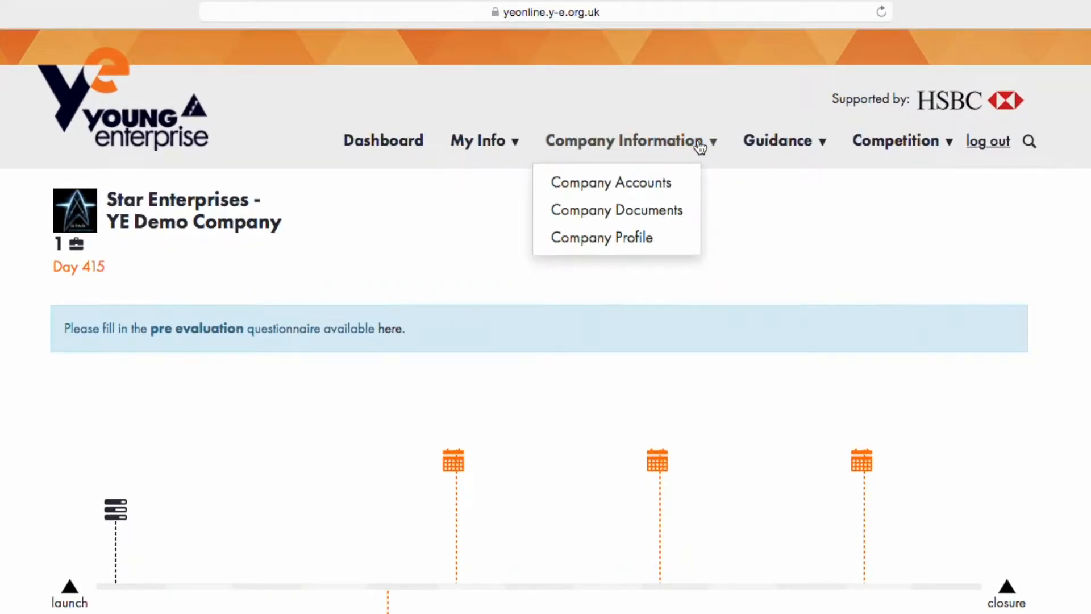
pyautogui.click(684, 180)
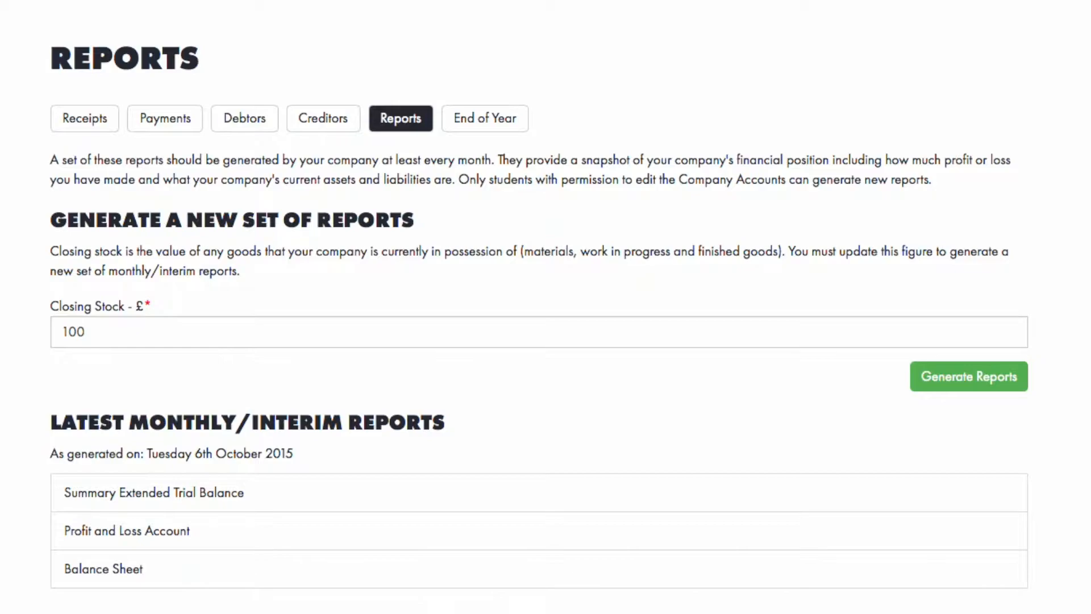
pyautogui.click(107, 122)
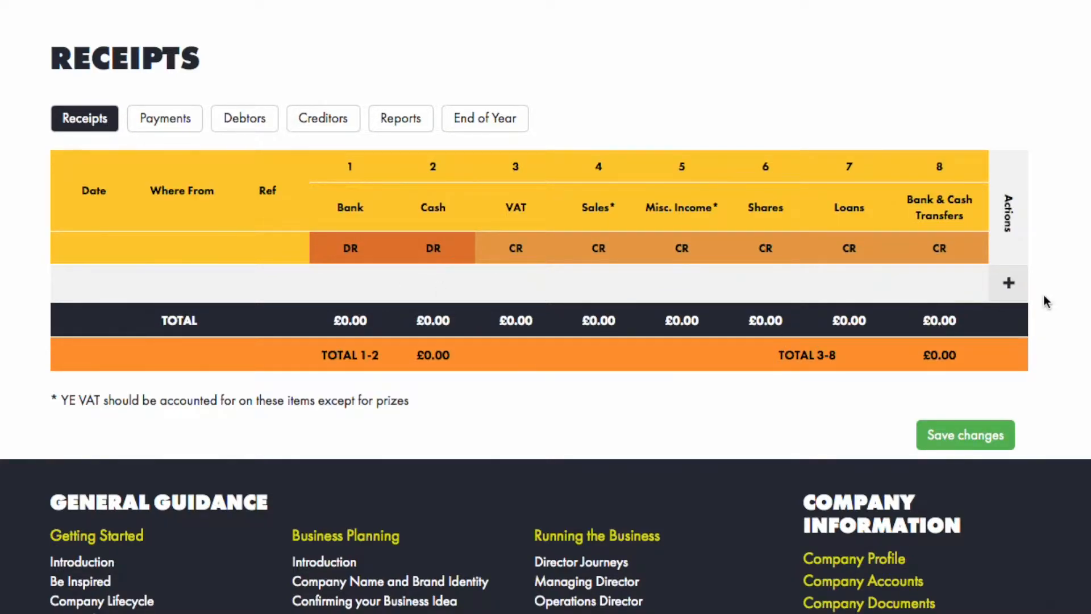
# Add a first receipt entry with the shareholder's name as its source and the reference SHARE01
pyautogui.click(1017, 291)
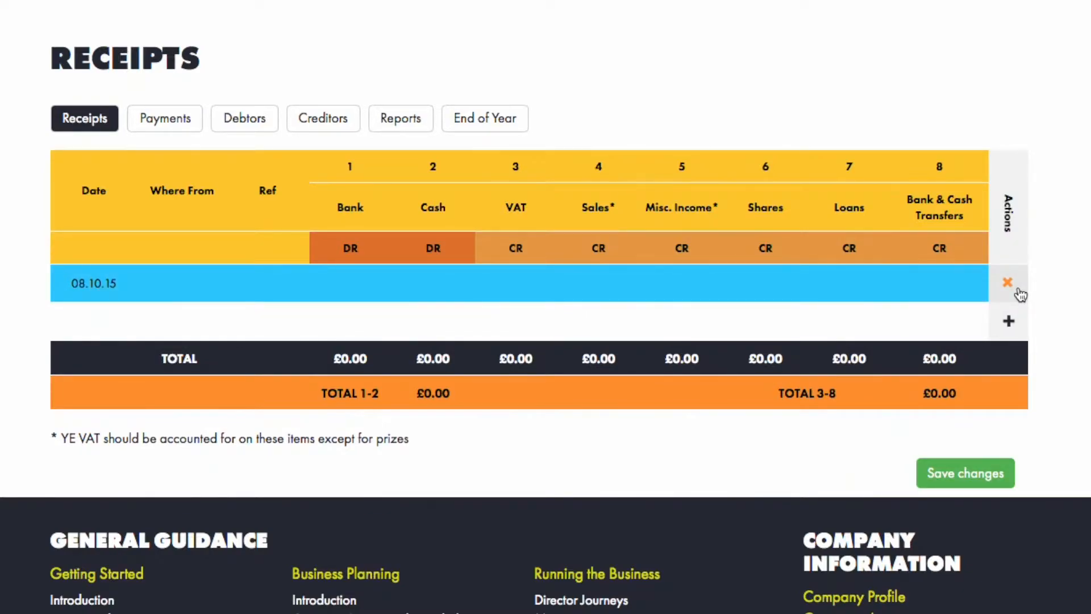
pyautogui.click(187, 292)
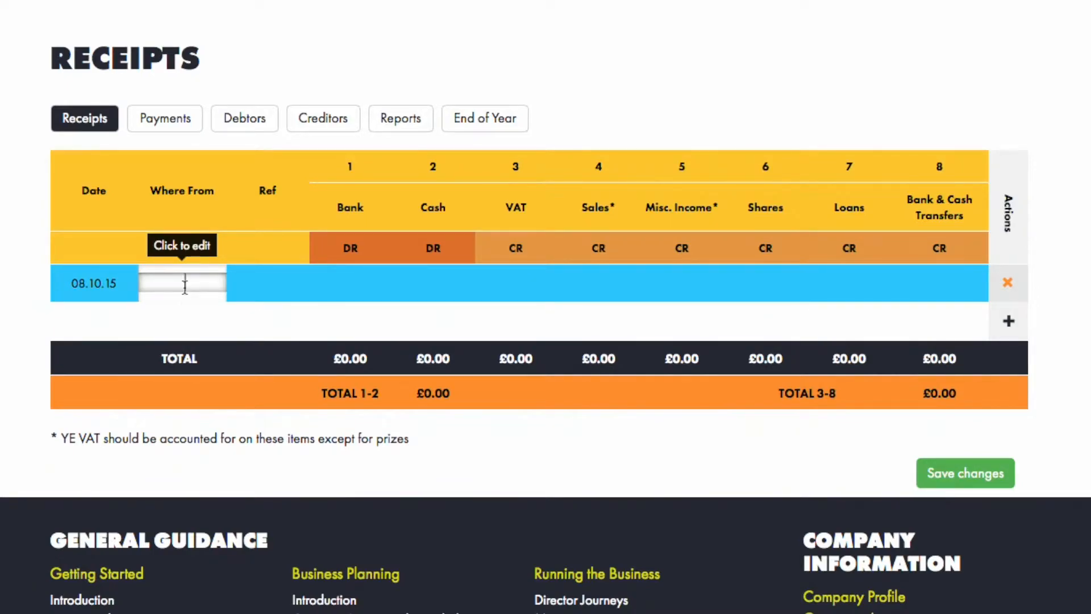
pyautogui.write('Mr J Bieber')
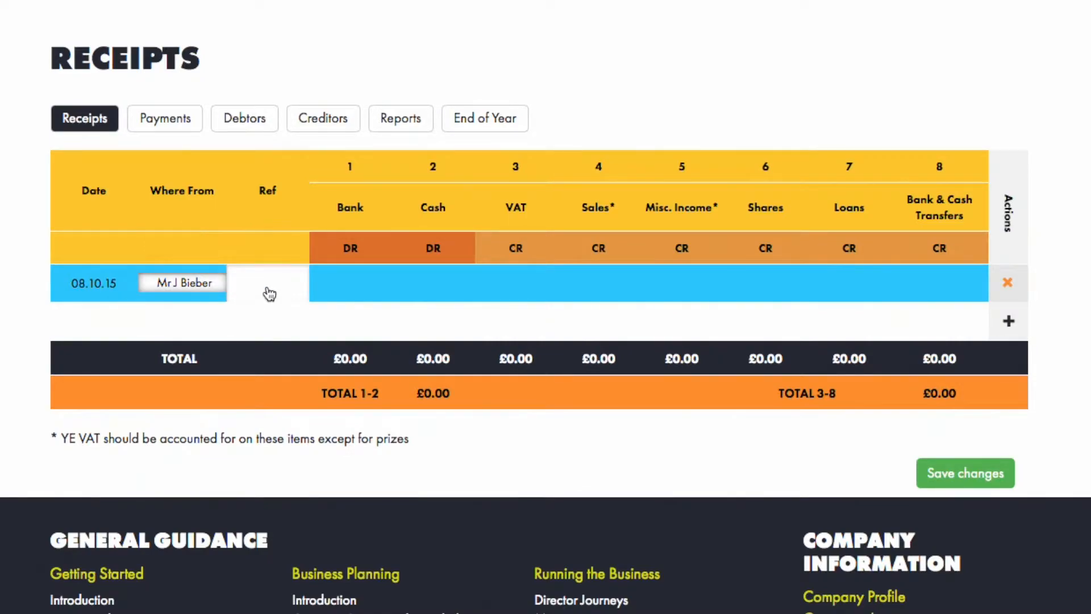
pyautogui.click(274, 290)
pyautogui.write('SHARE01')
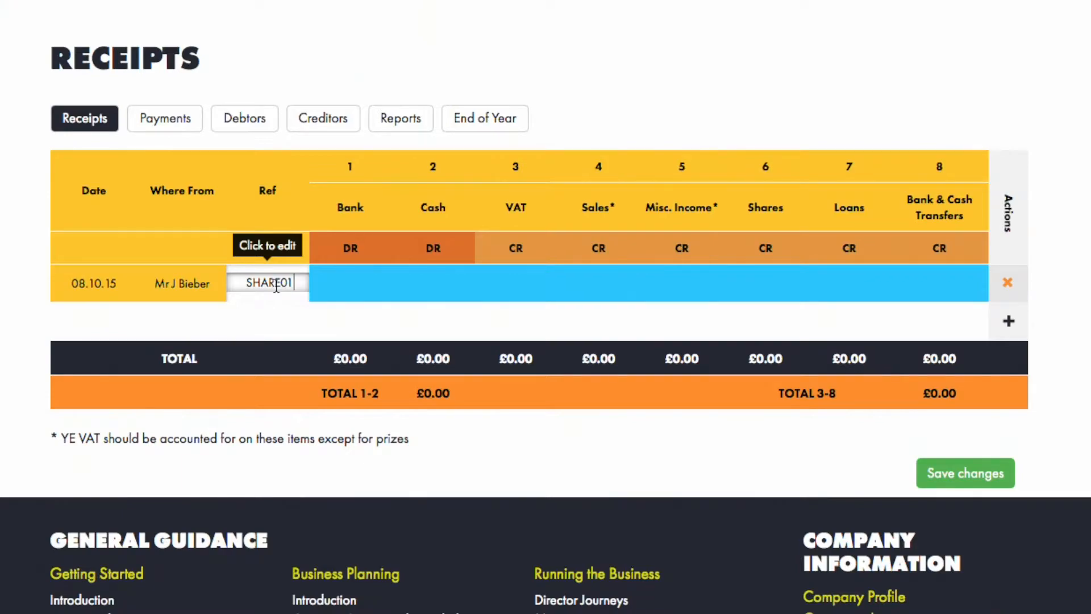
# Enter 25.00 under both Cash and Shares for the SHARE01 receipt and save the changes
pyautogui.click(446, 291)
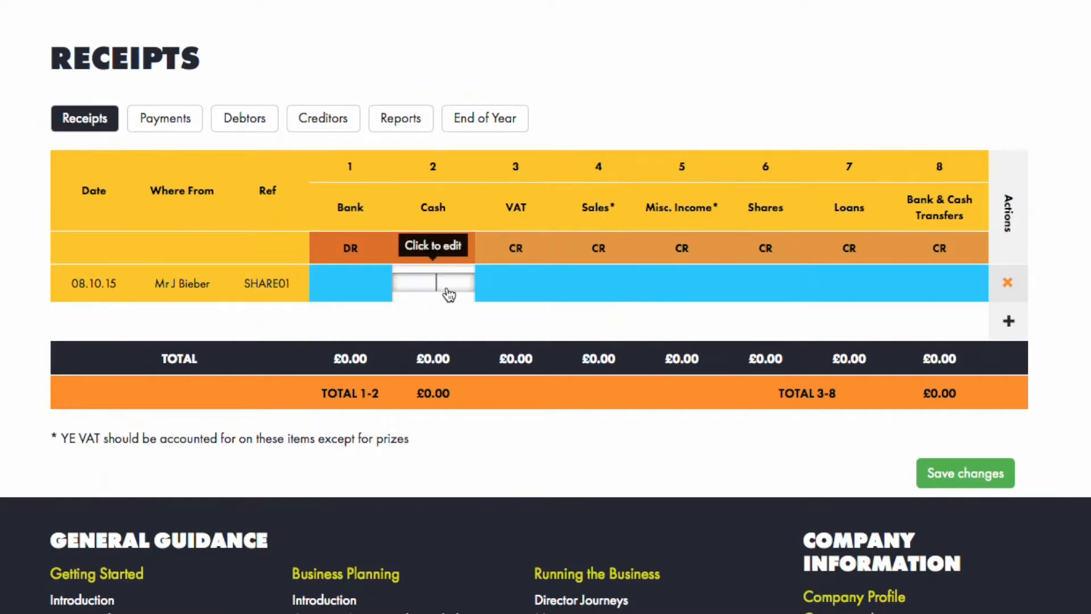
pyautogui.write('25.00')
pyautogui.click(459, 316)
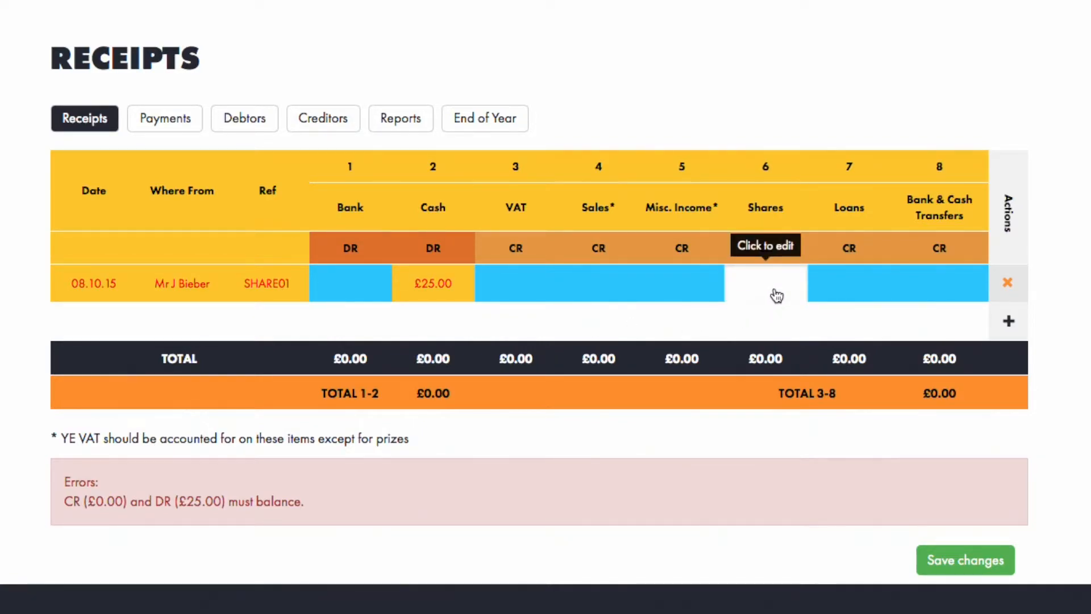
pyautogui.click(774, 292)
pyautogui.write('25.00')
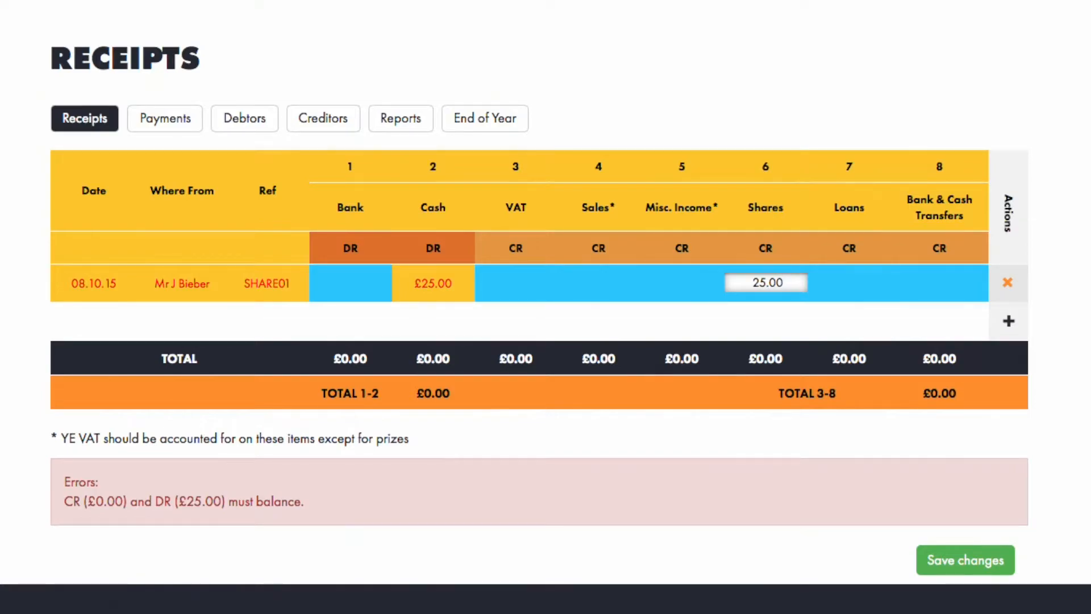
pyautogui.click(782, 321)
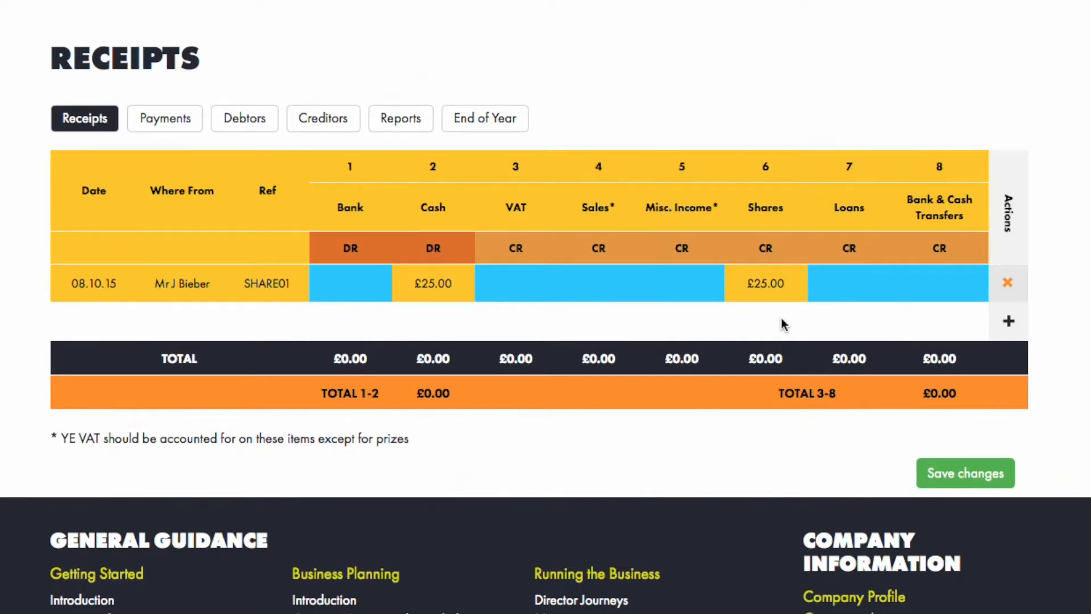
pyautogui.click(983, 478)
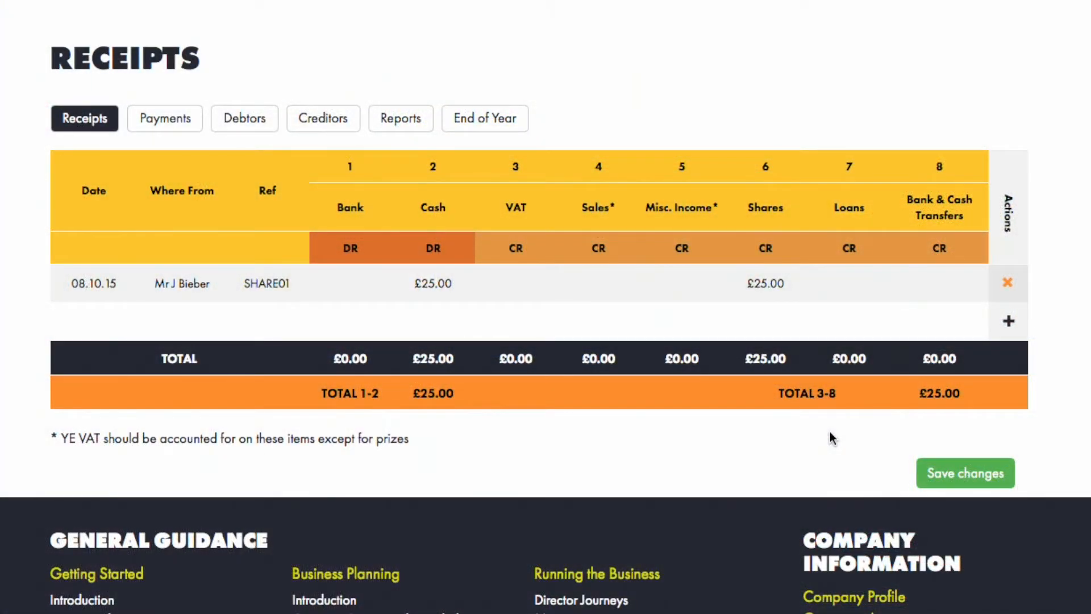
# Add a second receipt entry with the shareholder's name as its source and the reference SHARE02
pyautogui.click(1005, 324)
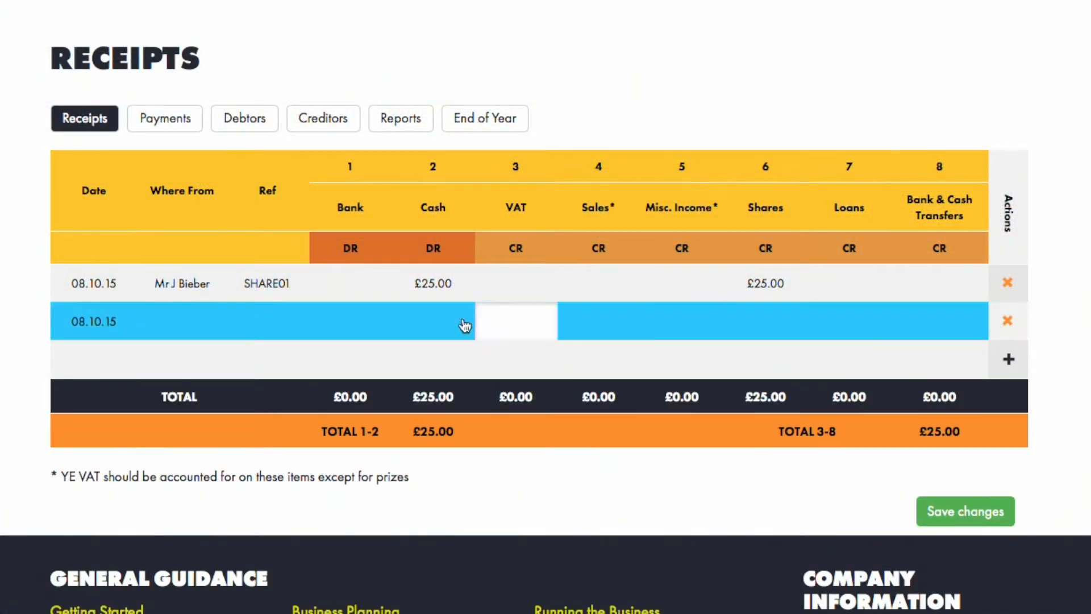
pyautogui.click(187, 320)
pyautogui.write('Ms R Black')
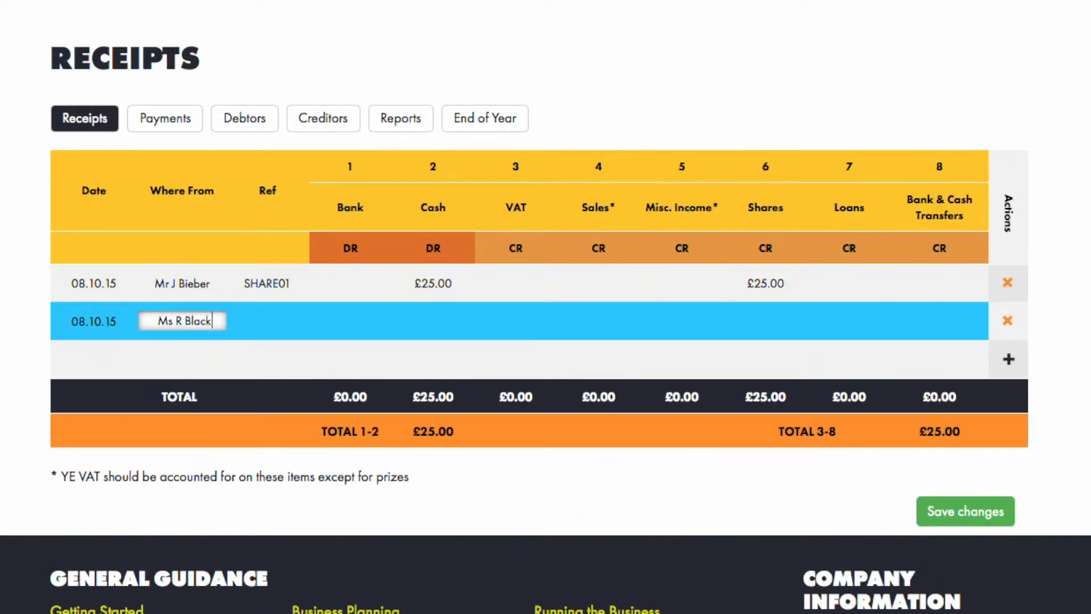
pyautogui.click(282, 331)
pyautogui.write('SHARE02')
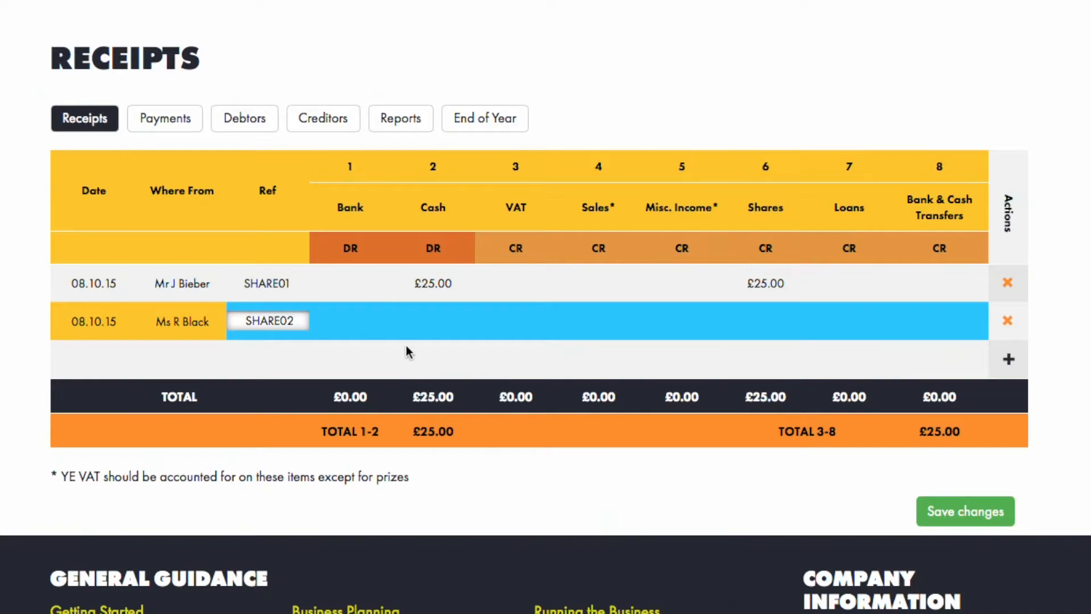
# Enter 10.00 under both Bank and Shares for the SHARE02 receipt and save the changes
pyautogui.click(377, 335)
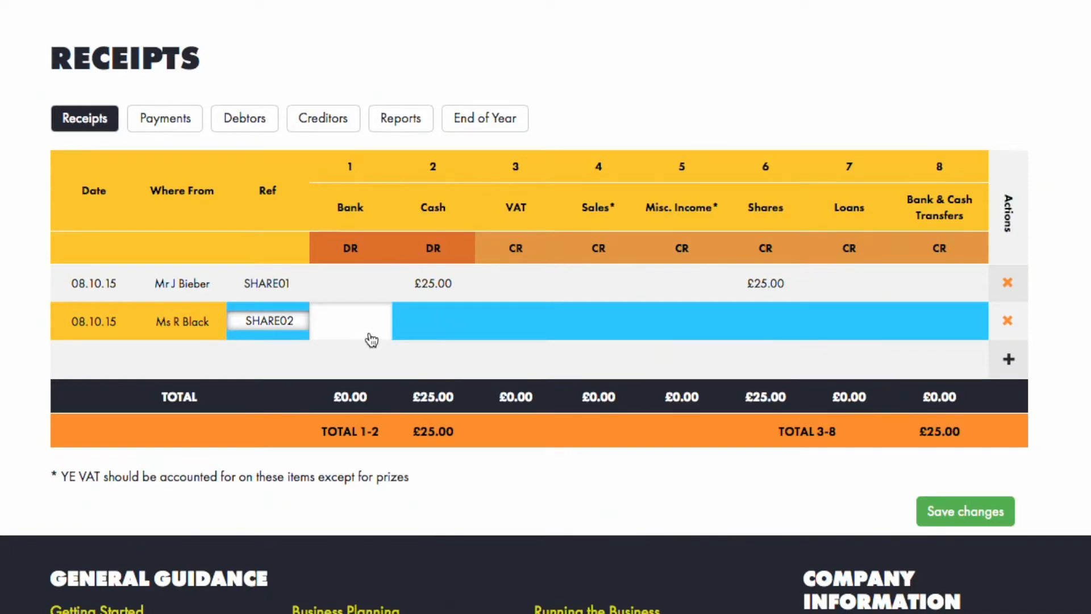
pyautogui.write('10.00')
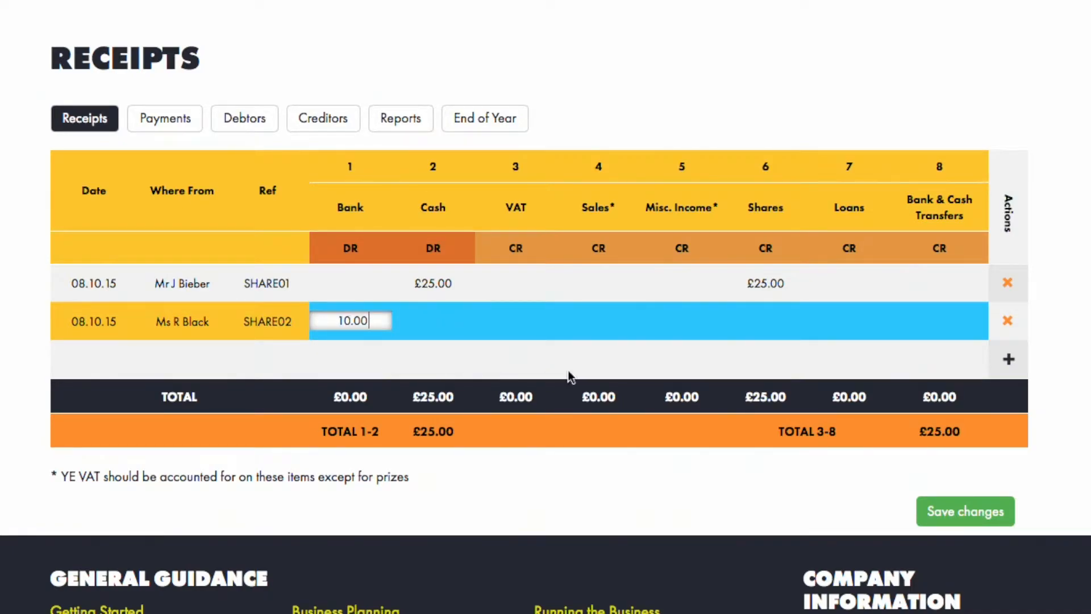
pyautogui.click(762, 330)
pyautogui.write('10.00')
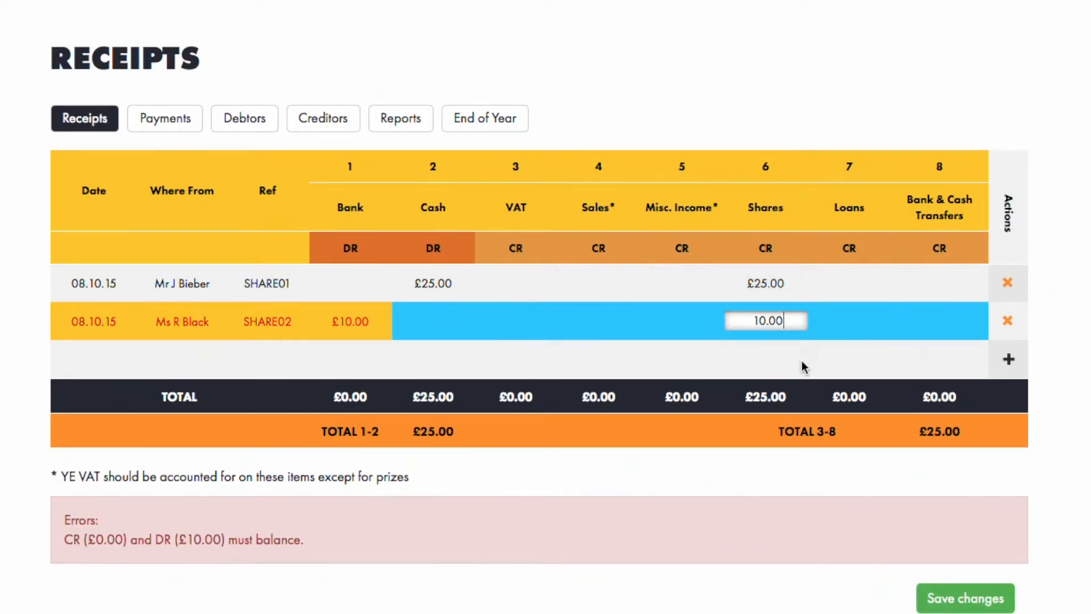
pyautogui.click(802, 360)
pyautogui.click(947, 509)
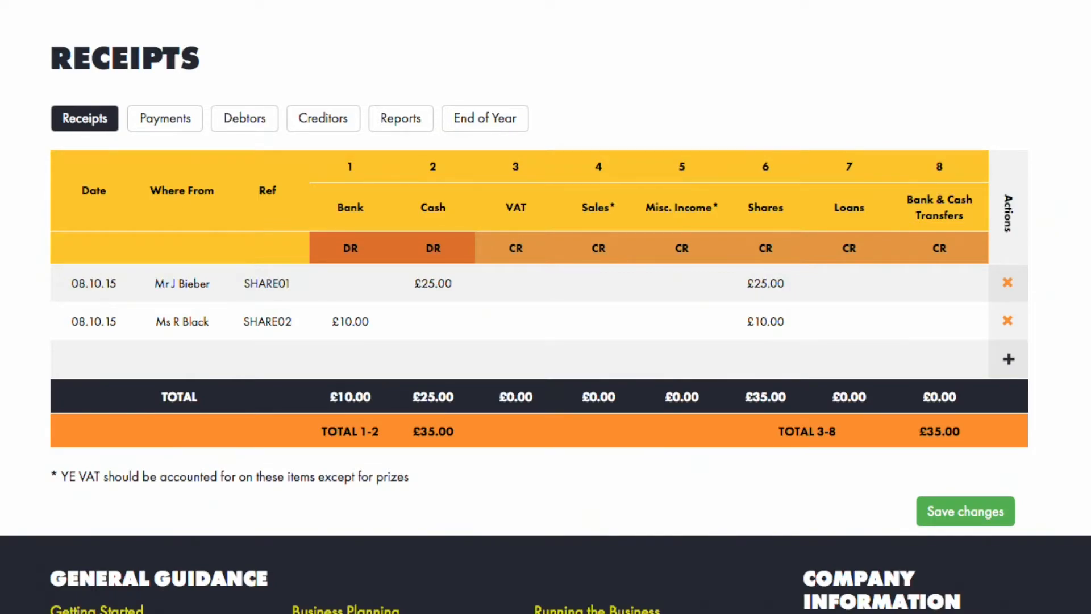
# Add a third receipt entry from "Trade stand for Halloween" with the reference "102 sales"
pyautogui.click(1008, 366)
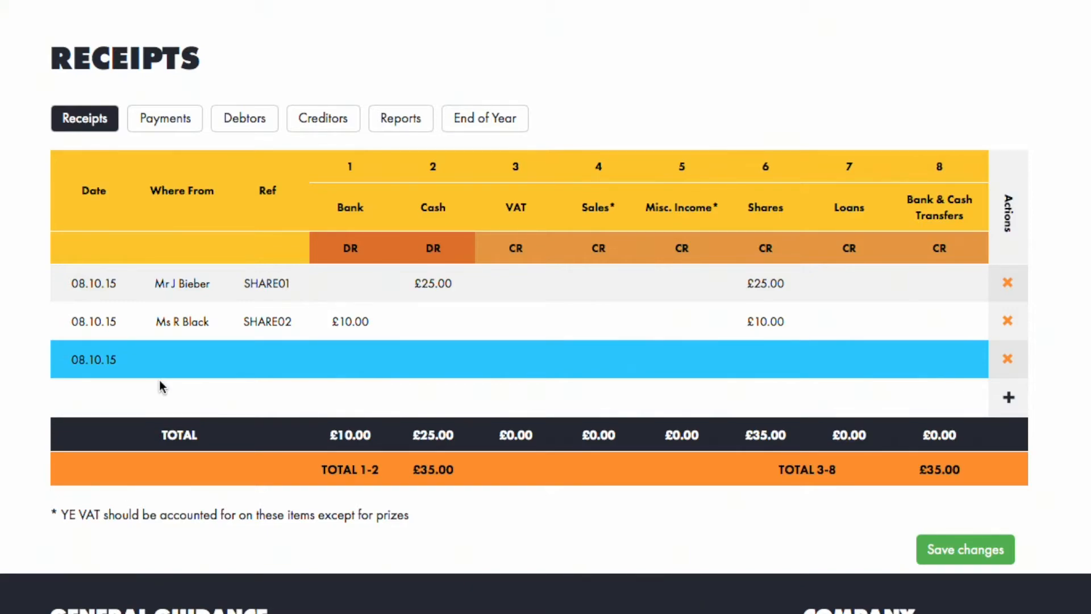
pyautogui.click(202, 366)
pyautogui.write('Trade st')
pyautogui.write('and for ')
pyautogui.write('Halloween')
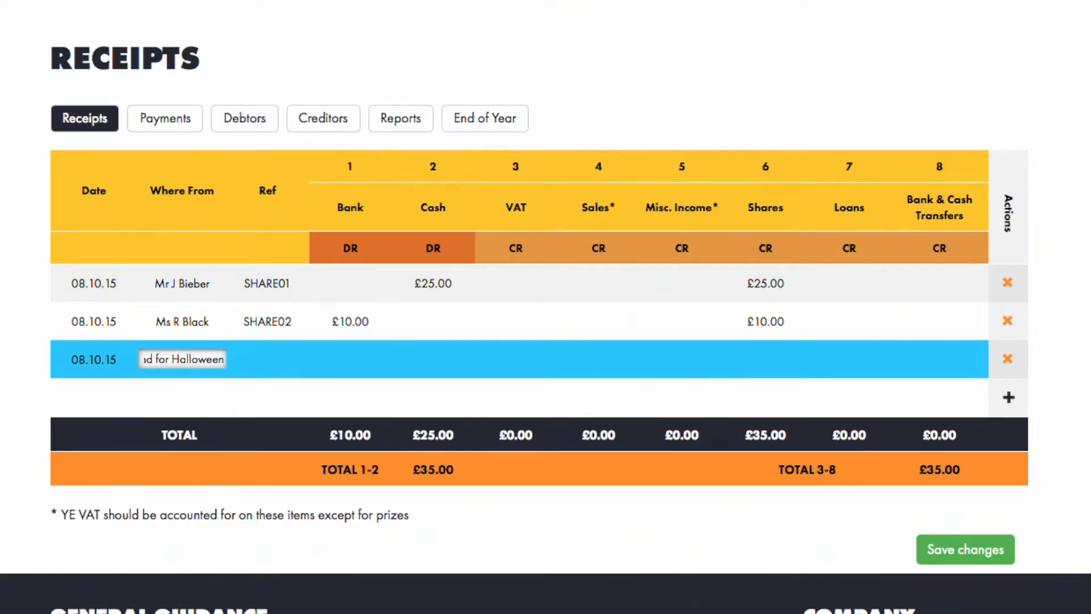
pyautogui.click(277, 374)
pyautogui.write('102 sales')
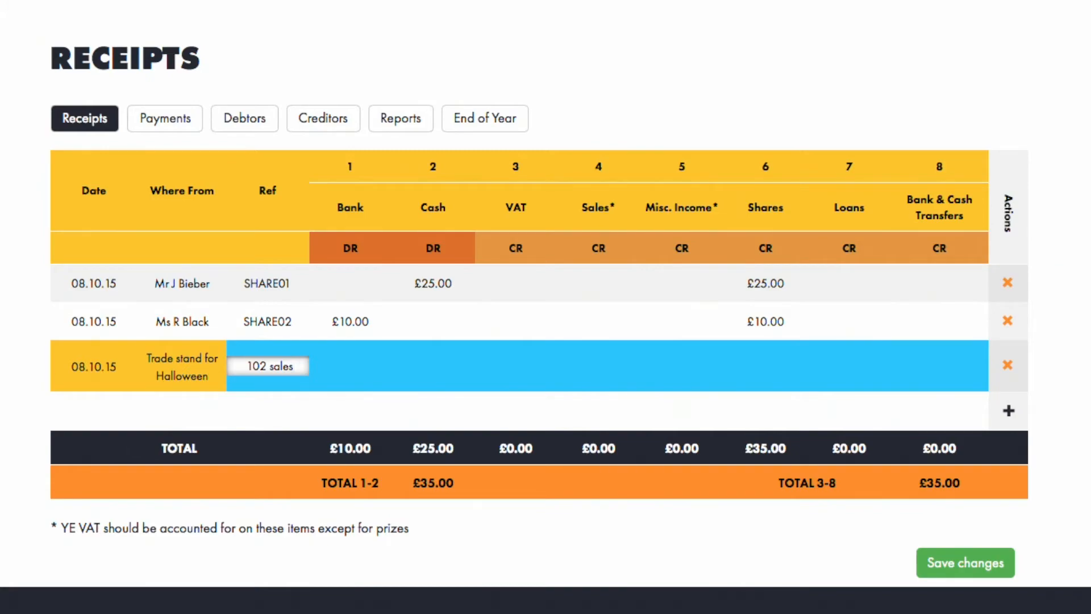
# Record the Halloween trade stand amounts as Cash 612.00, Sales 510.00 and VAT 102.00, and save the changes
pyautogui.click(437, 366)
pyautogui.write('612.00')
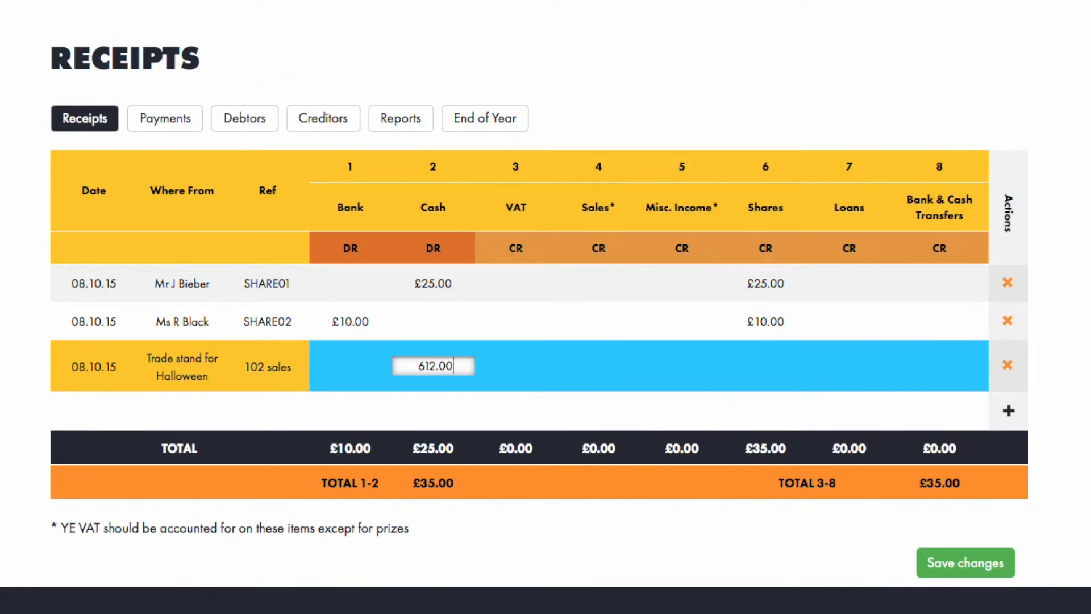
pyautogui.press('Return')
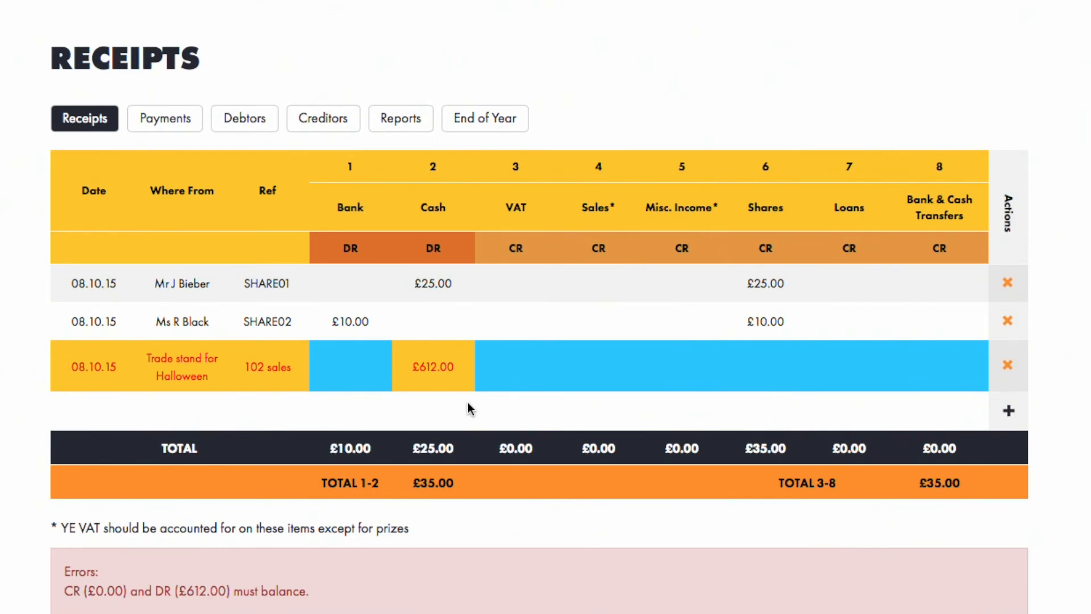
pyautogui.click(604, 382)
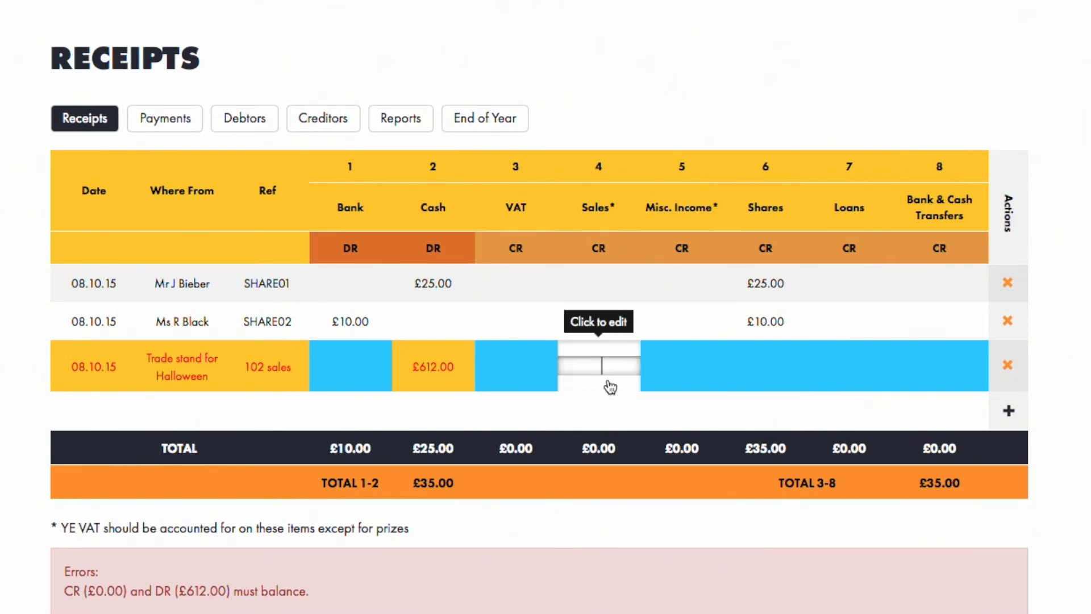
pyautogui.write('510.00')
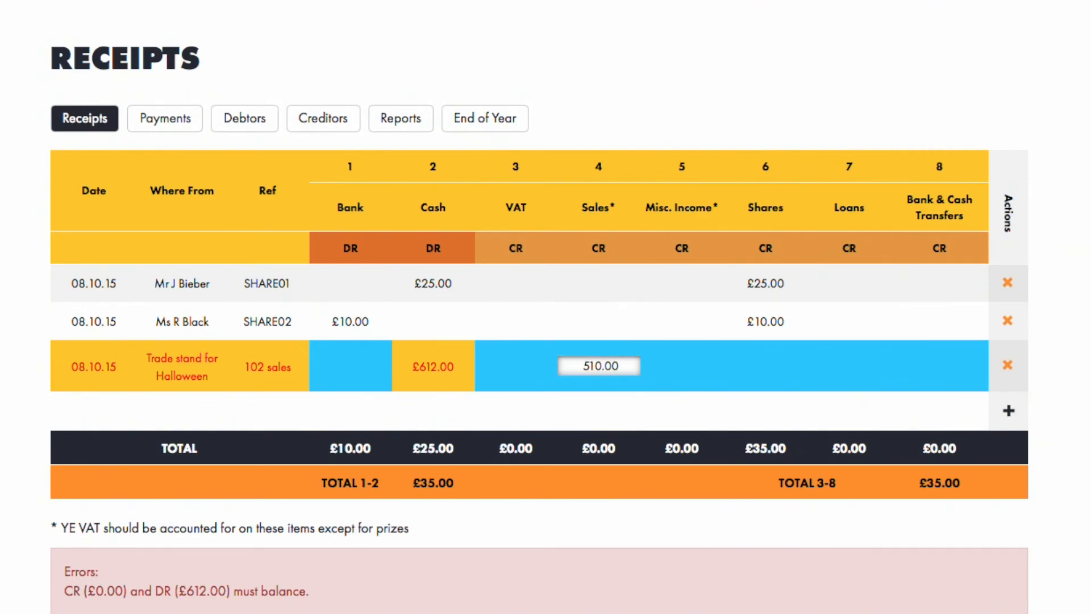
pyautogui.click(534, 380)
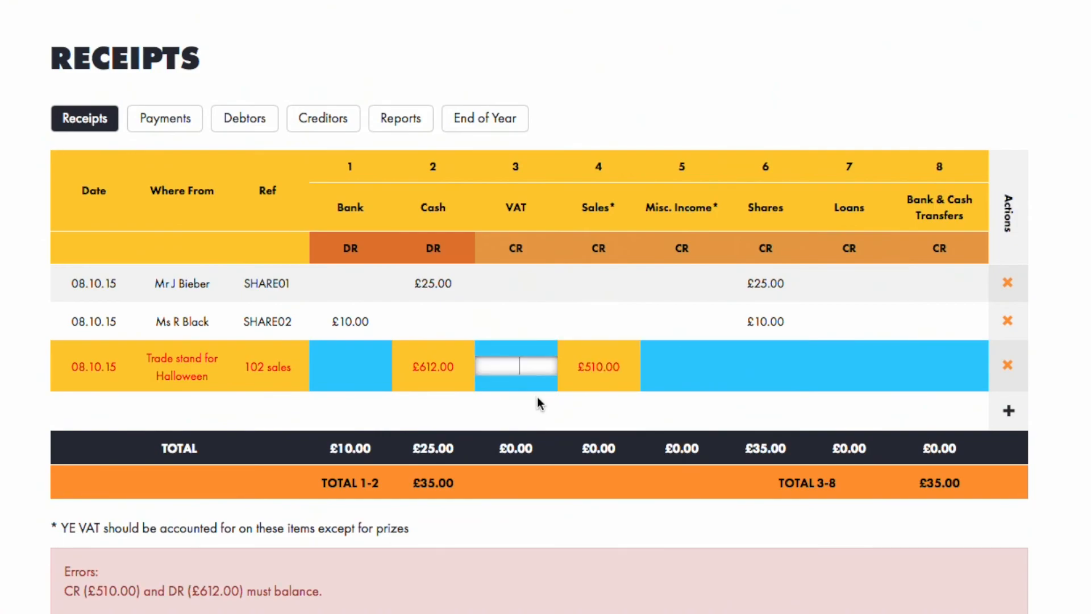
pyautogui.write('102.00')
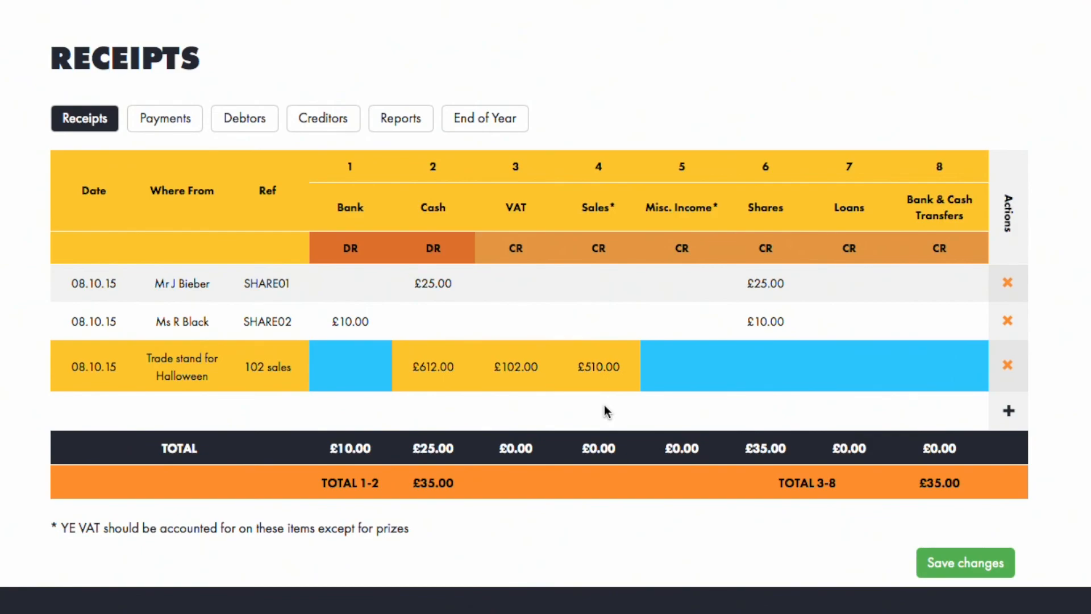
pyautogui.click(994, 564)
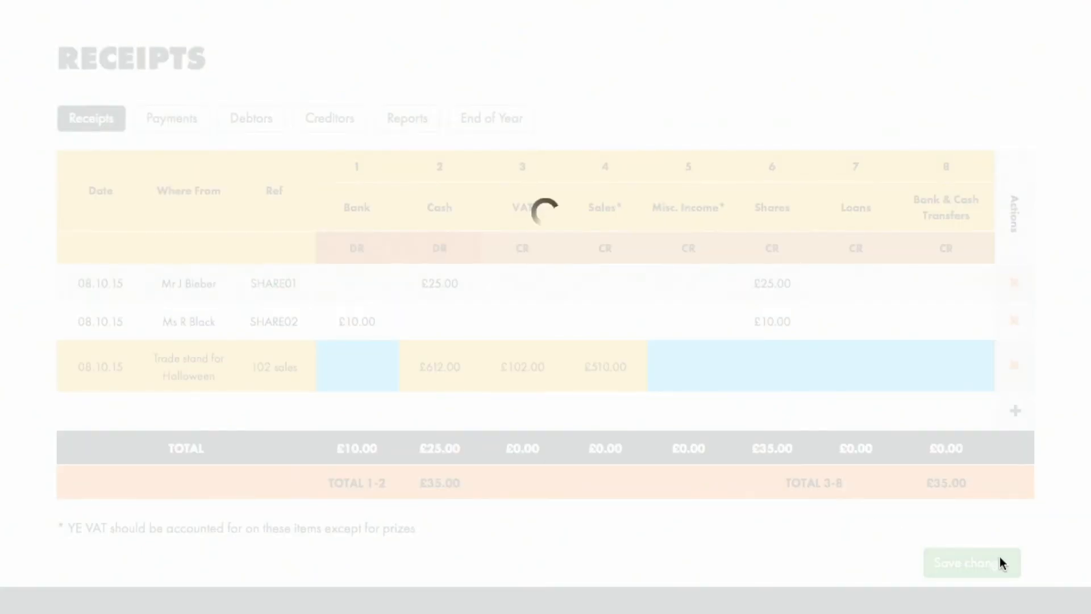